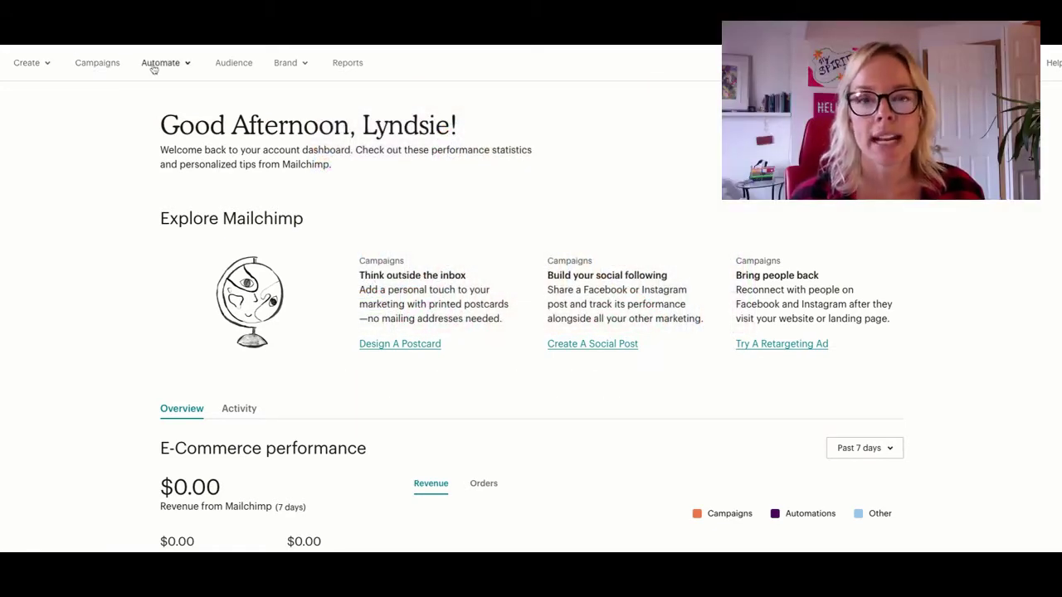
click(99, 65)
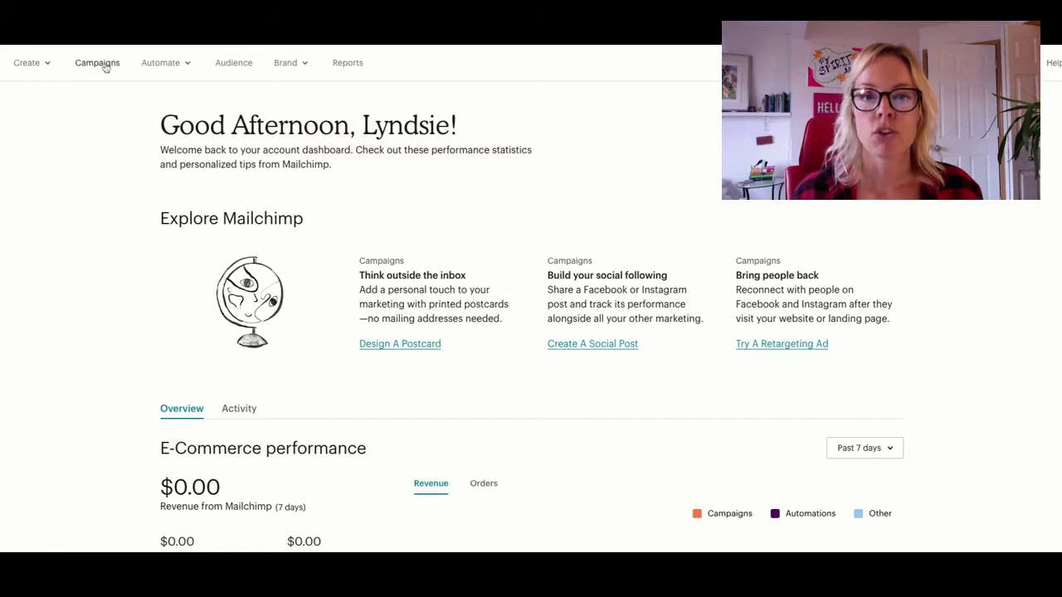
click(96, 66)
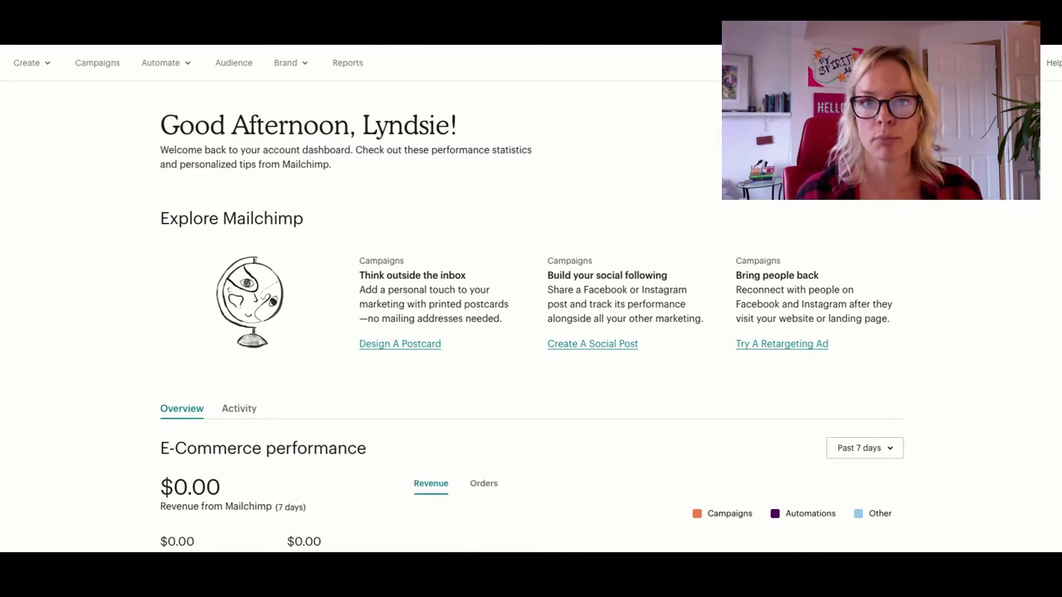
click(28, 65)
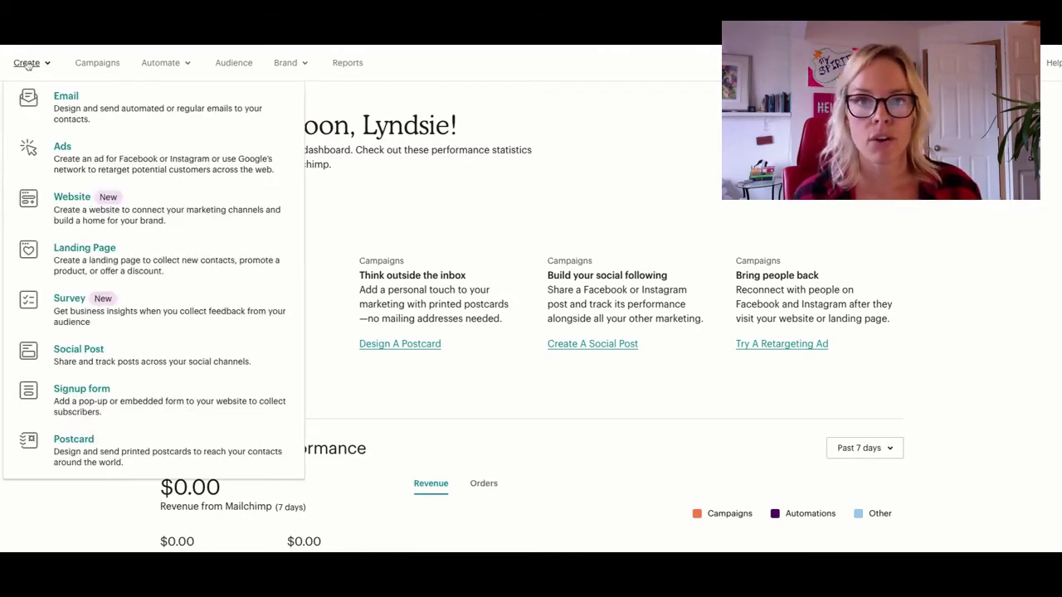
click(136, 264)
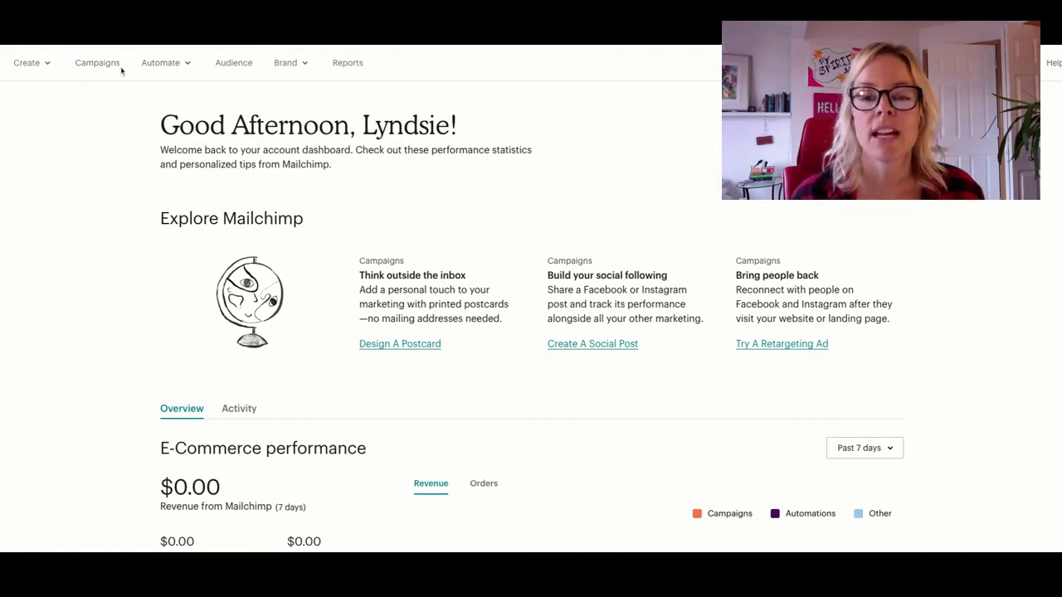
click(95, 64)
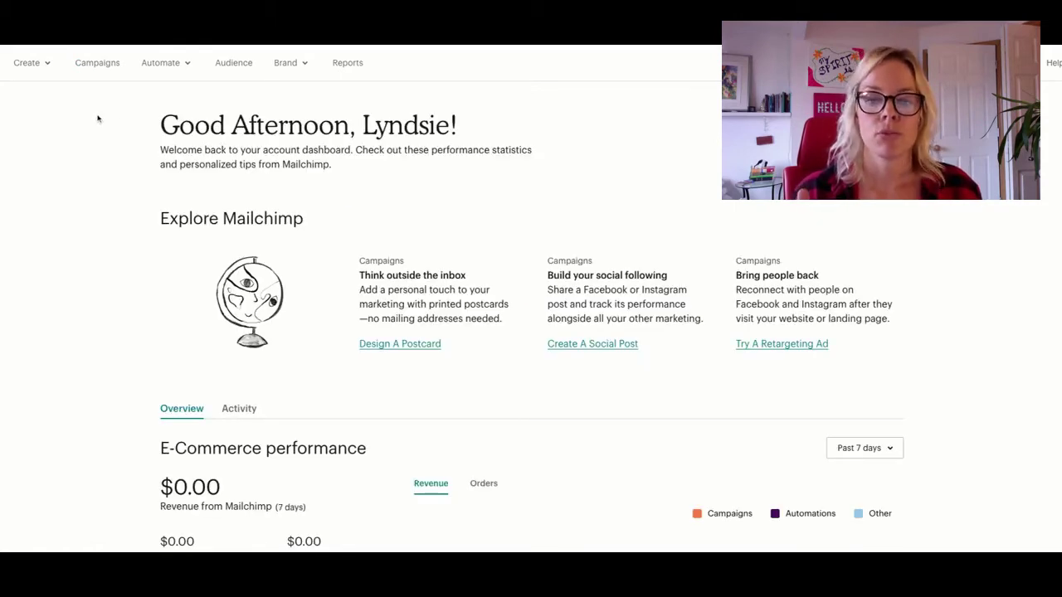
click(28, 64)
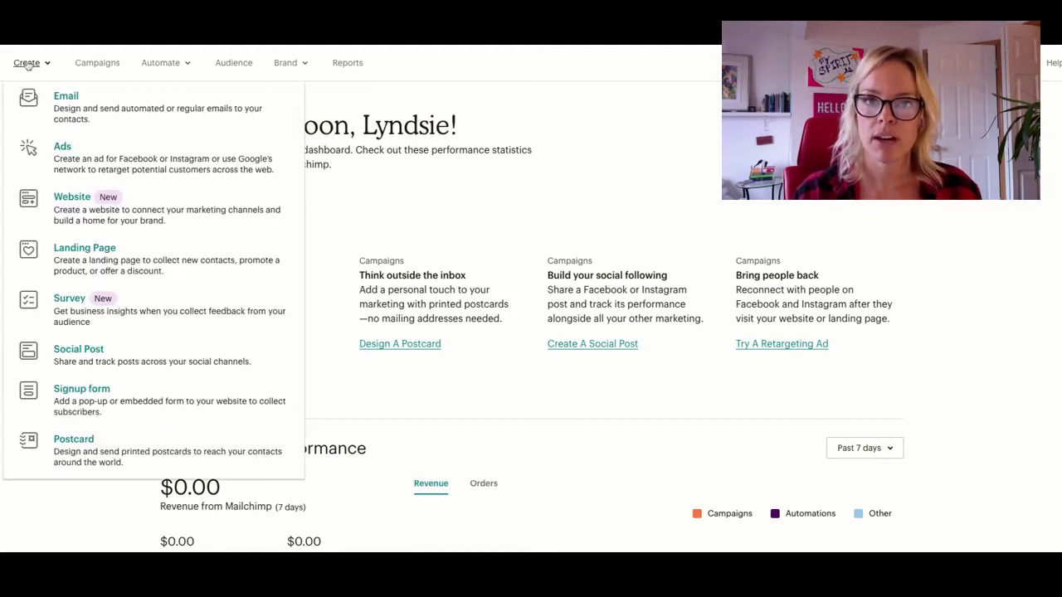
click(135, 271)
click(73, 58)
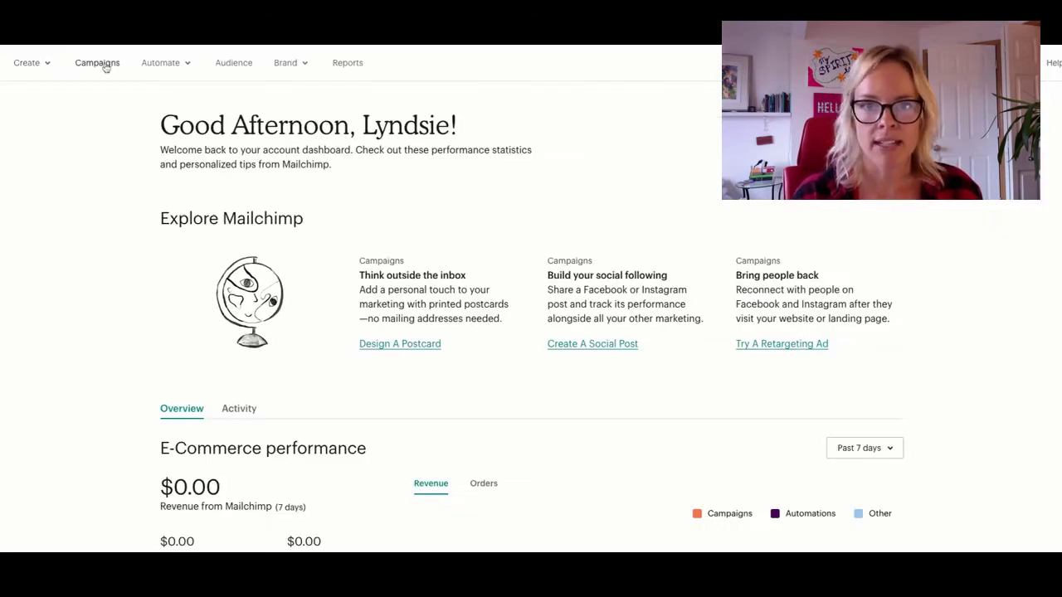
click(95, 64)
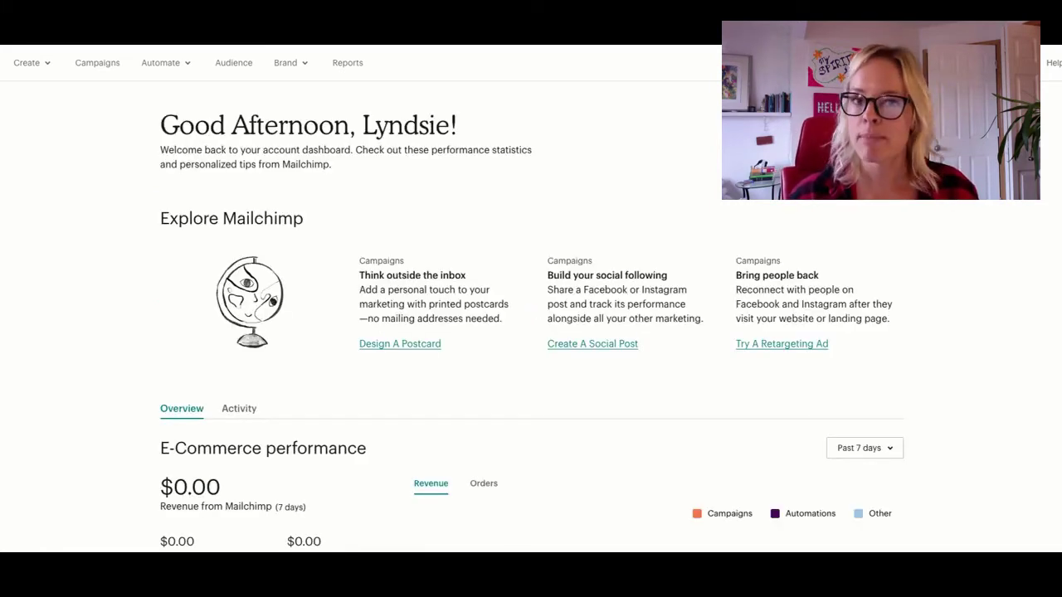
click(27, 64)
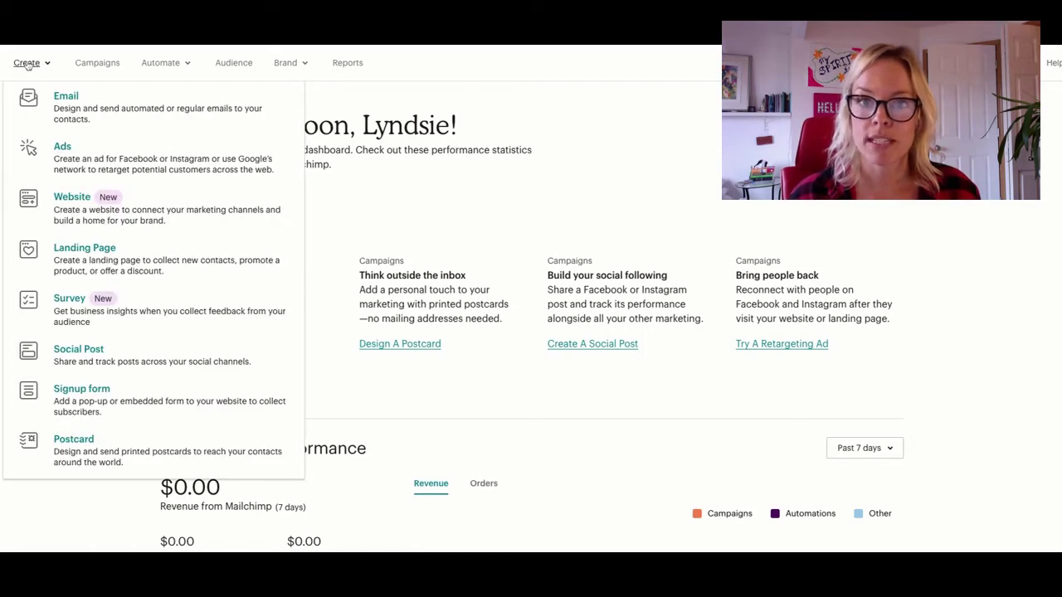
click(133, 266)
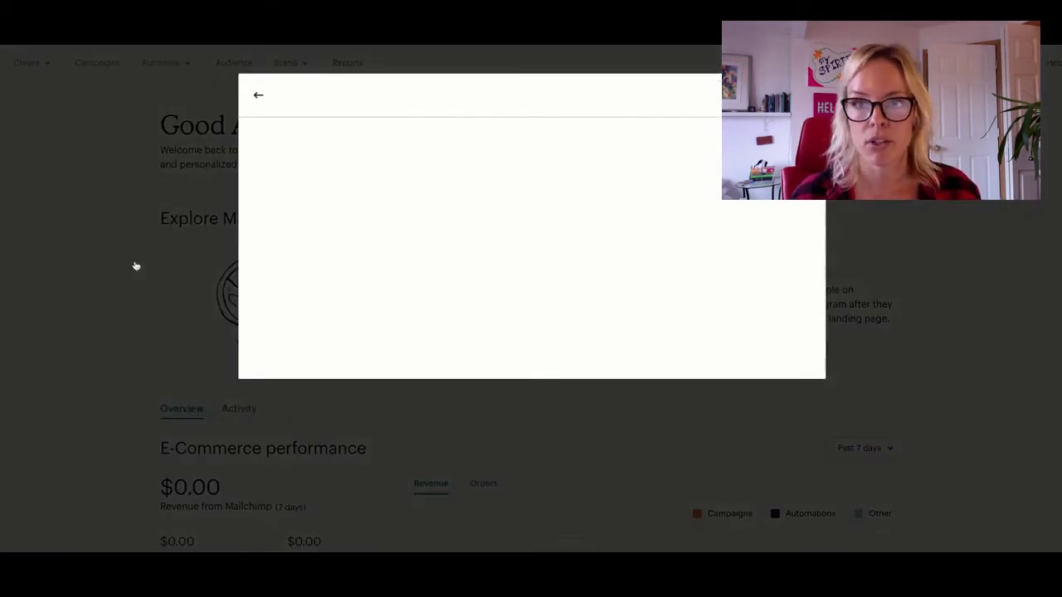
click(73, 58)
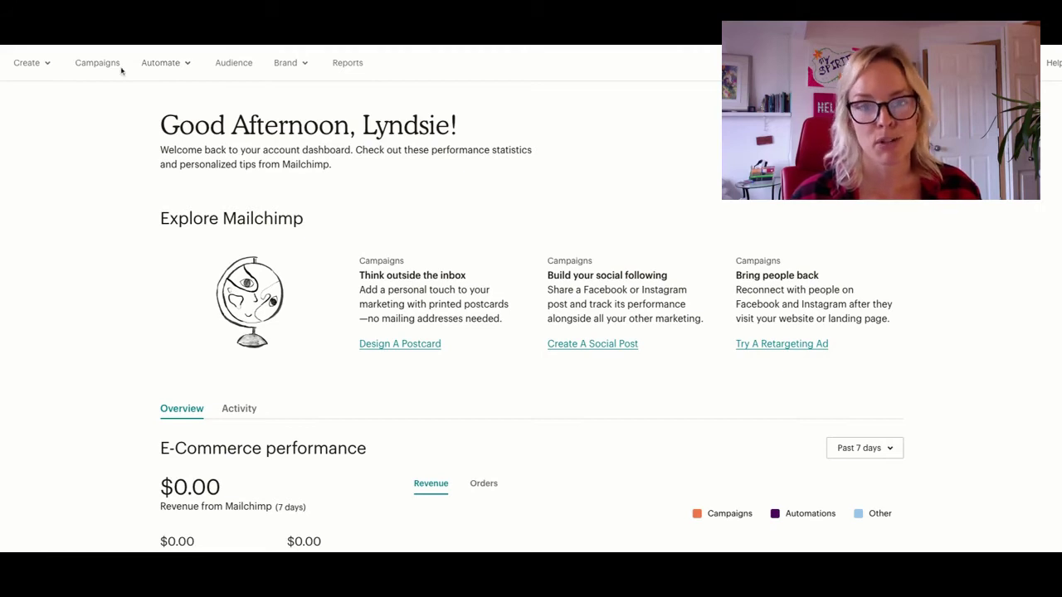
click(95, 66)
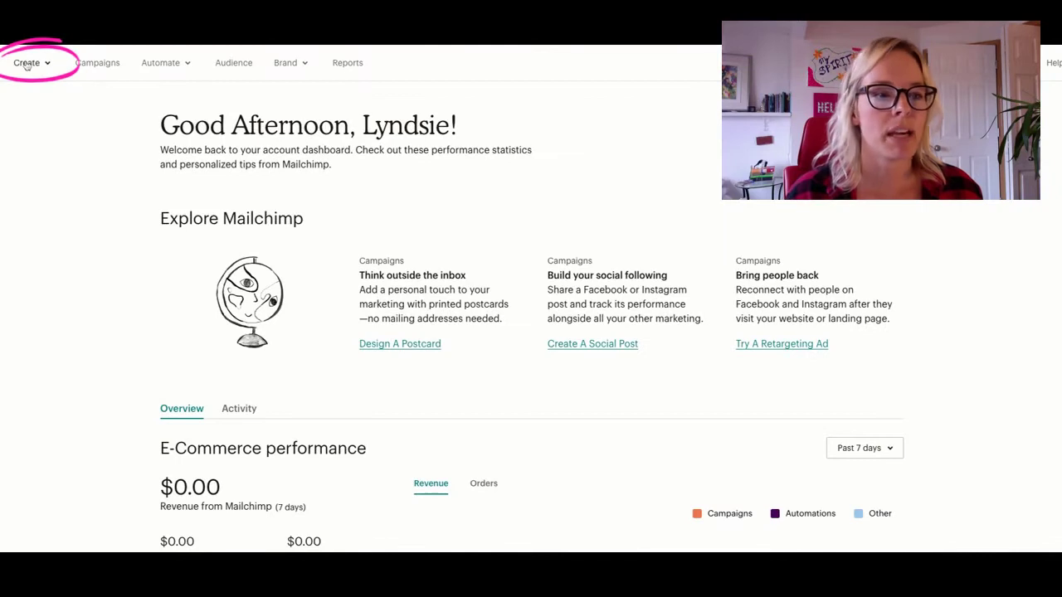
- Create a landing page named Sample for the Fempreneur Community audience and browse the available templates
click(28, 64)
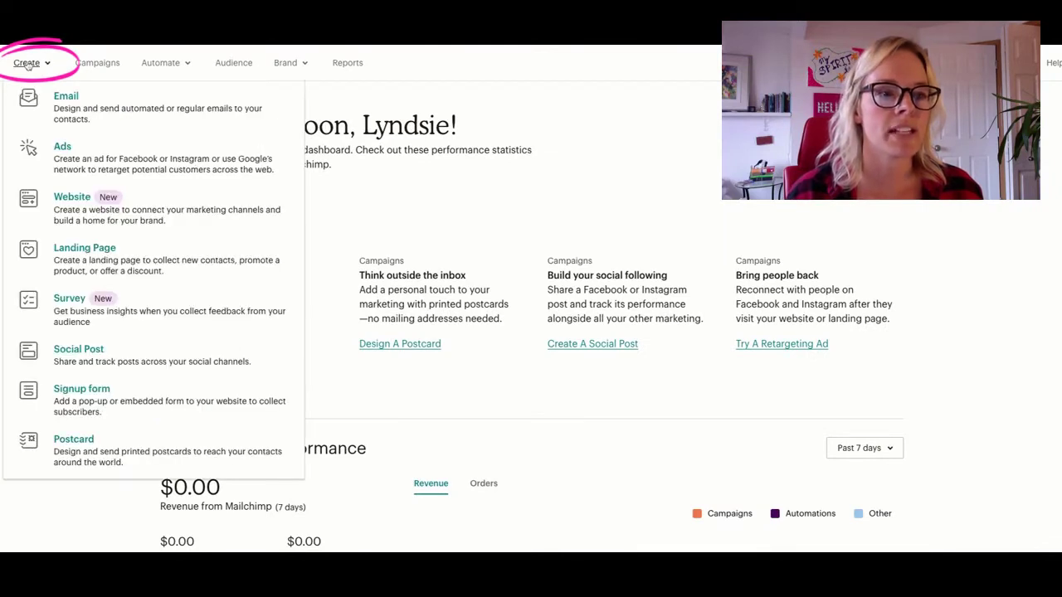
click(136, 265)
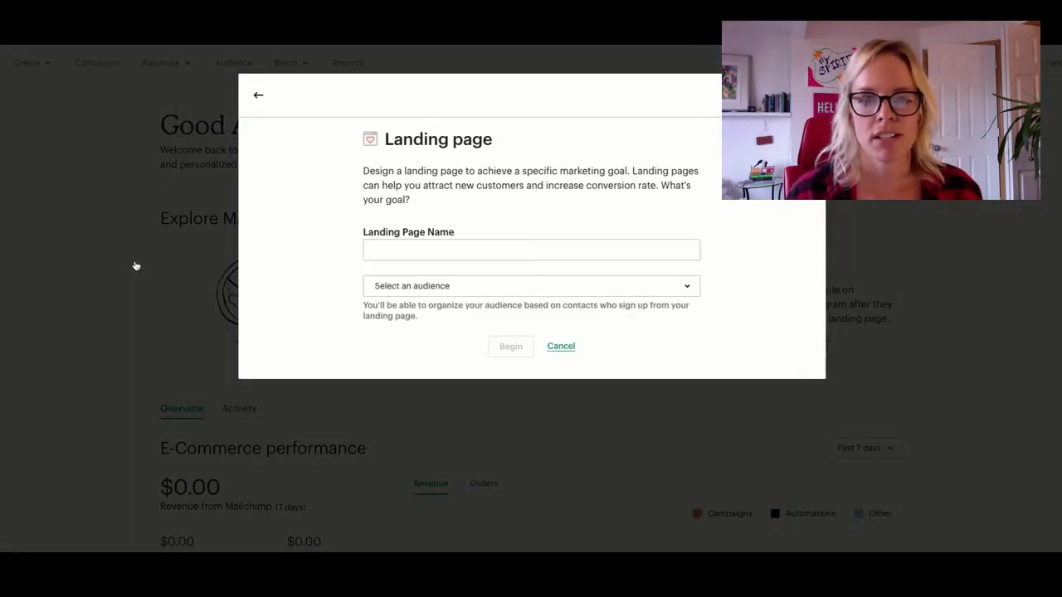
click(525, 254)
text(Sample)
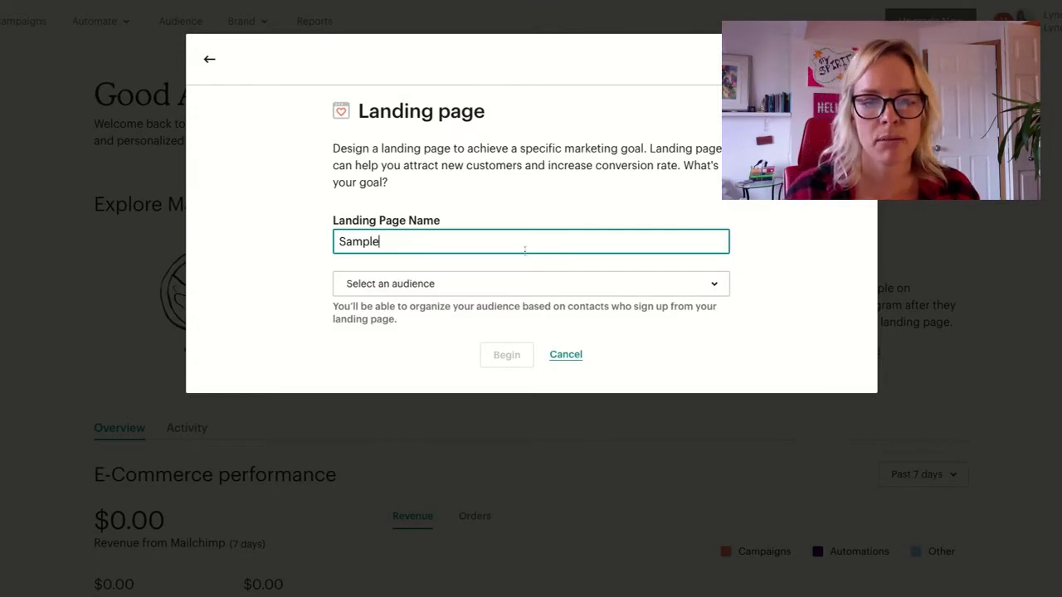
click(531, 284)
click(445, 416)
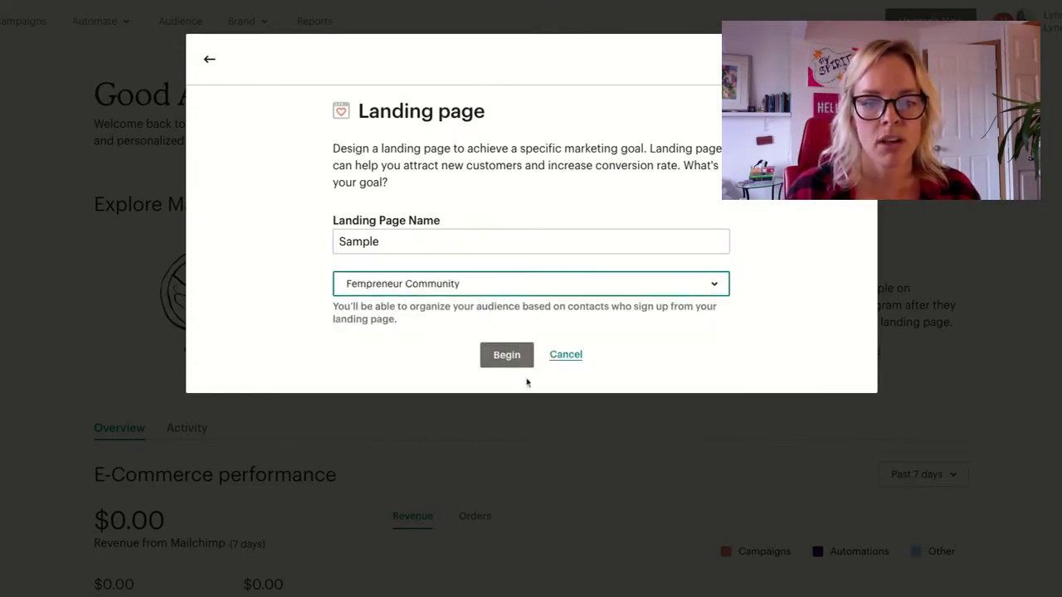
click(514, 358)
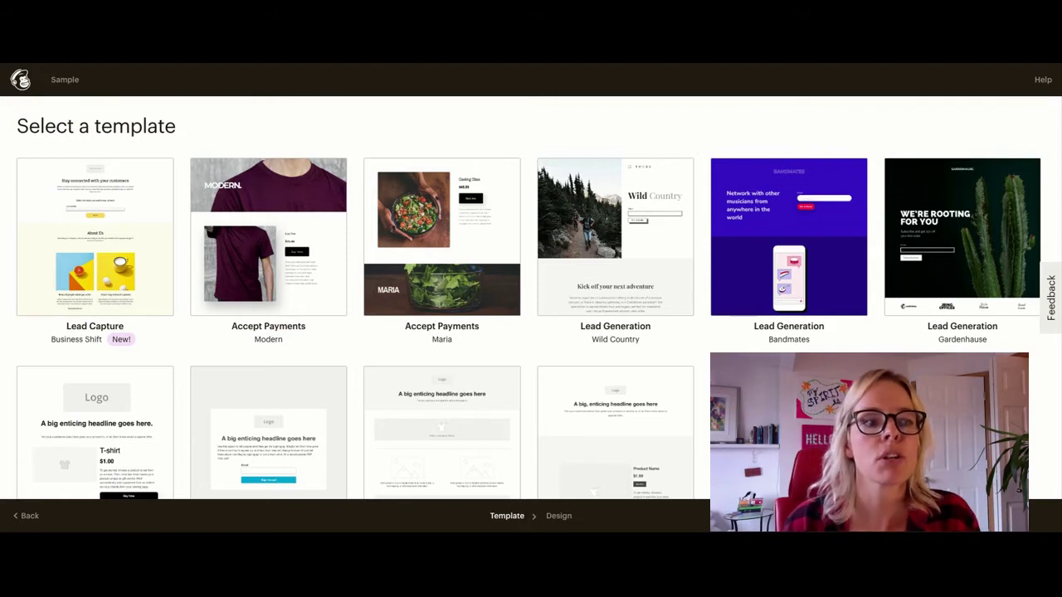
scroll(544, 366, down, 3)
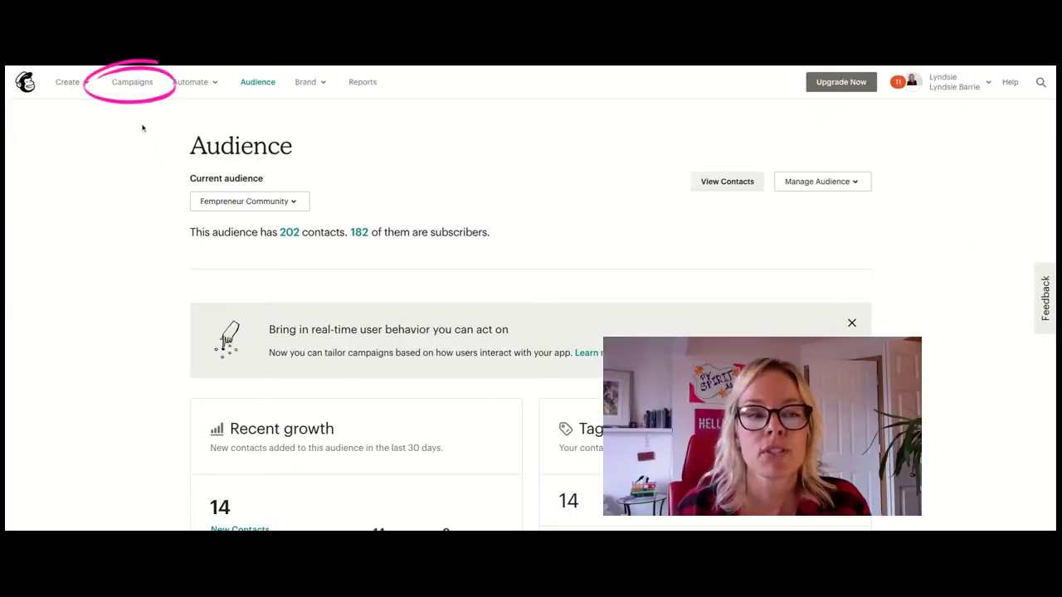
- Browse the landing pages among the campaigns and open FMS Summer 2020 (active) for editing
click(138, 86)
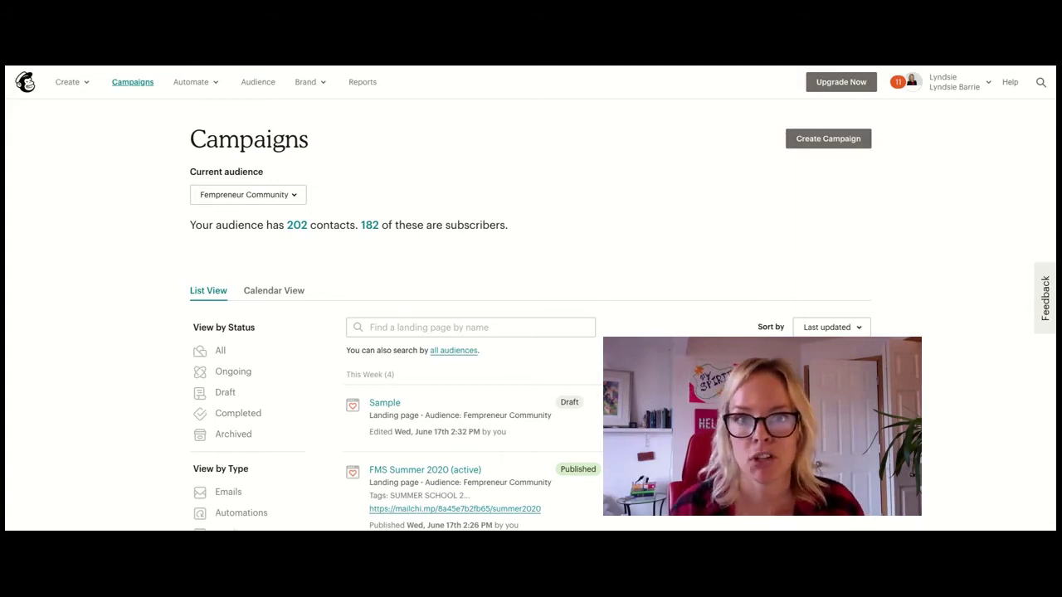
scroll(861, 355, down, 3)
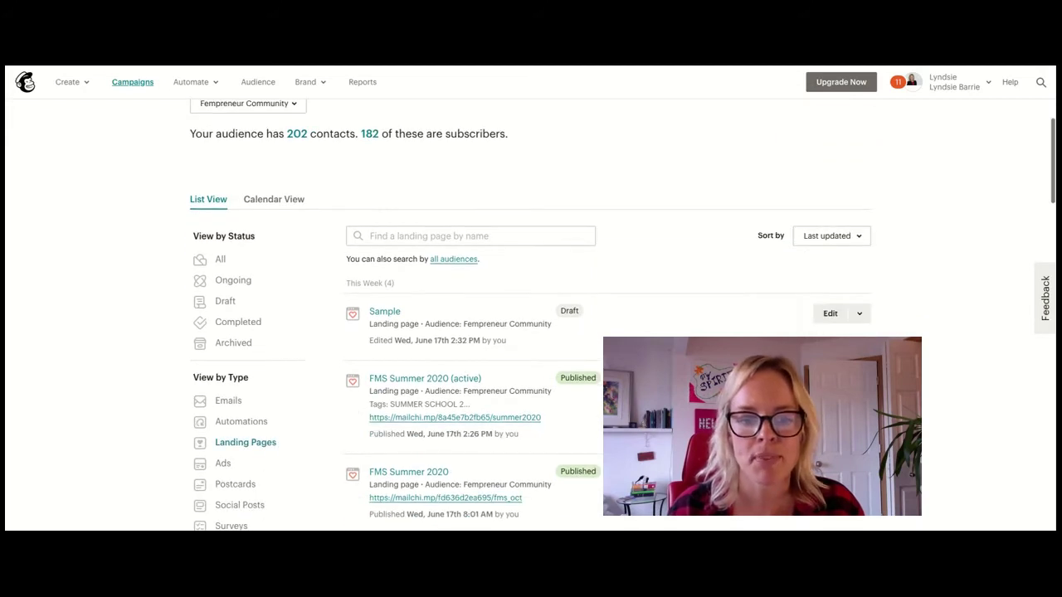
scroll(860, 355, up, 1)
click(860, 355)
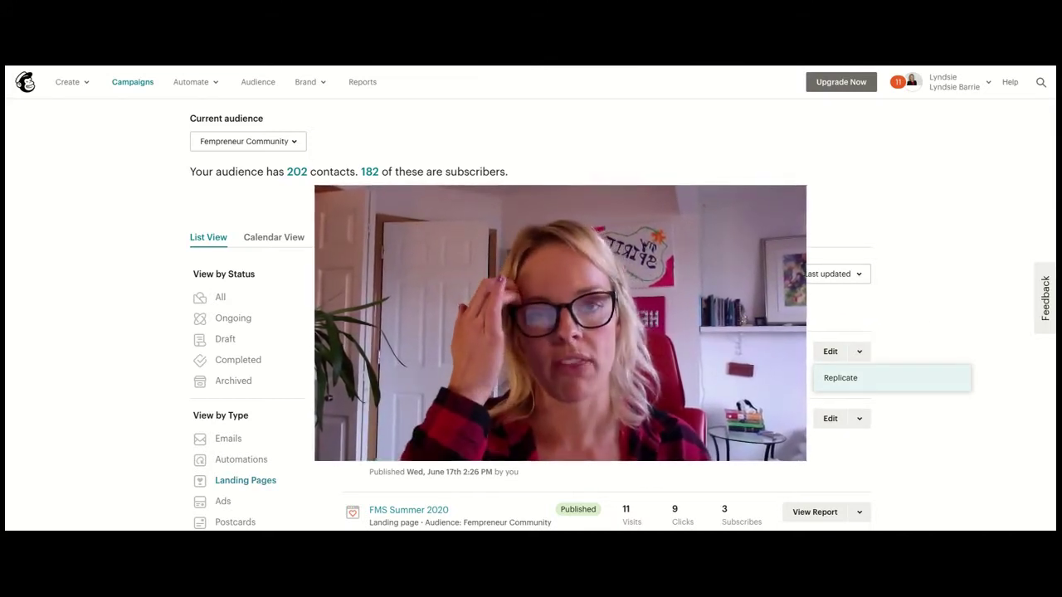
click(968, 287)
scroll(829, 234, down, 10)
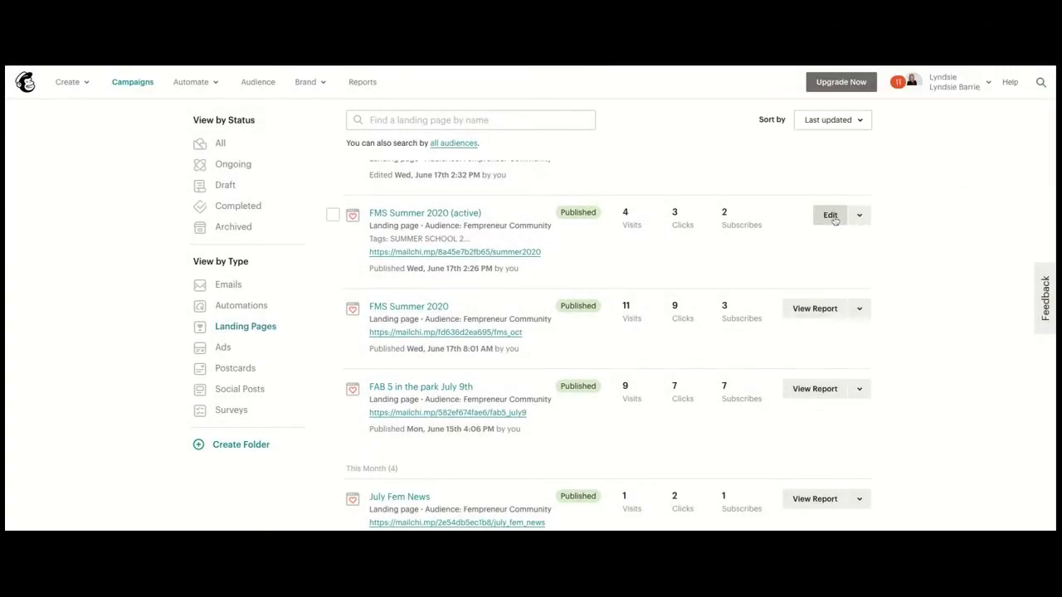
click(831, 216)
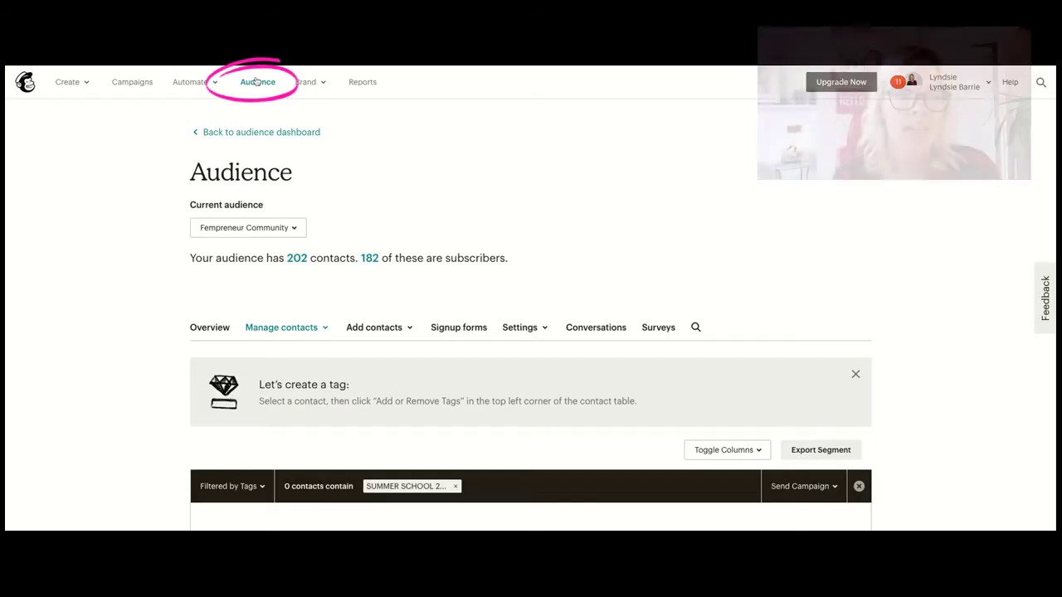
- Open the tags of the Fempreneur Community audience and the naming dialog for a new tag
click(257, 81)
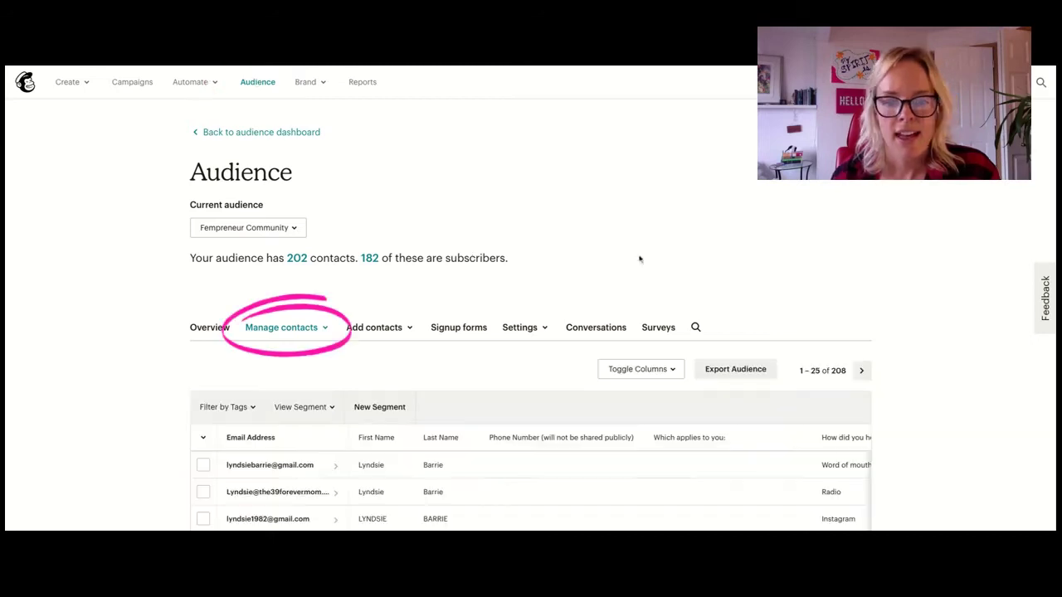
click(313, 328)
scroll(313, 330, down, 1)
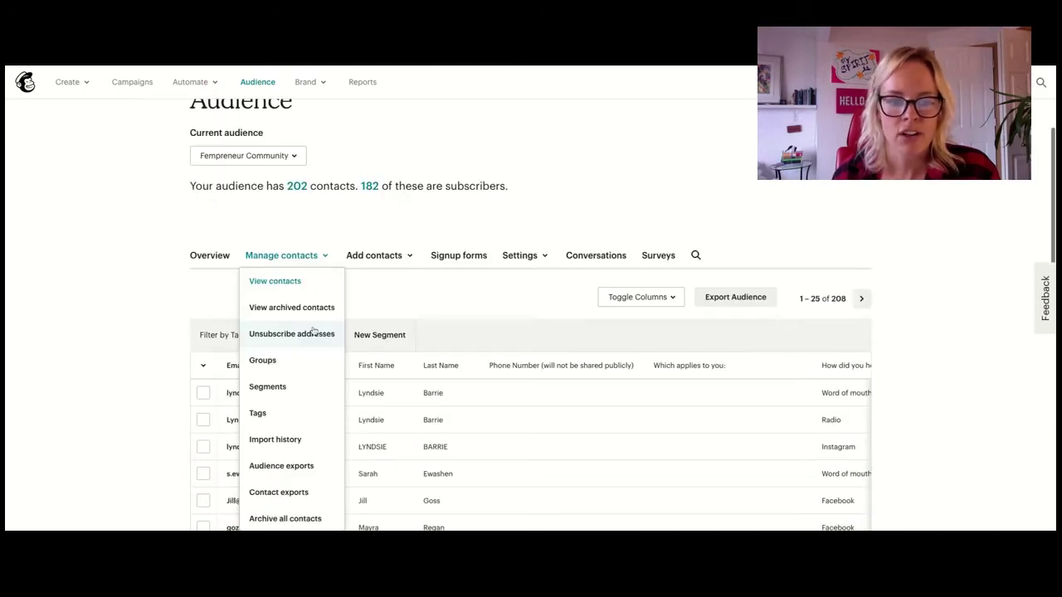
click(259, 413)
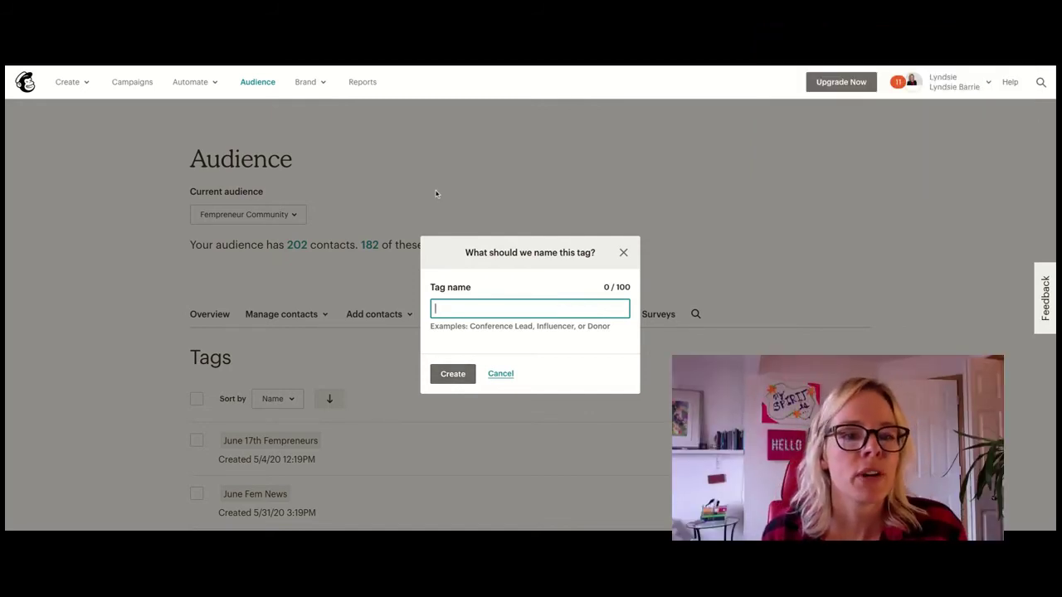
- Open the FMS Summer 2020 (active) landing page and review its audience, tag and content settings
click(131, 84)
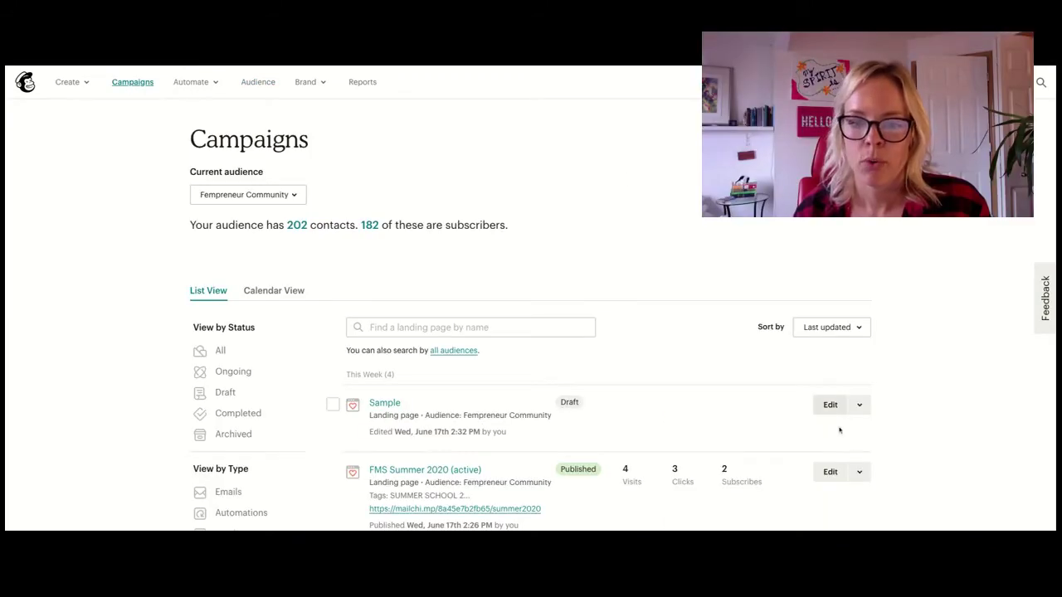
scroll(834, 383, down, 2)
click(830, 381)
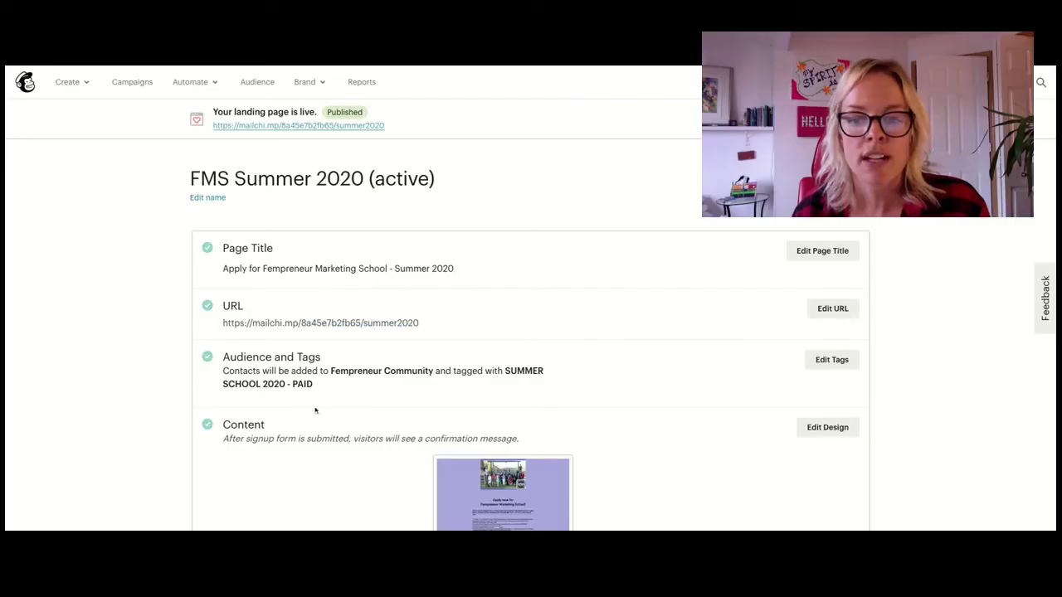
click(850, 367)
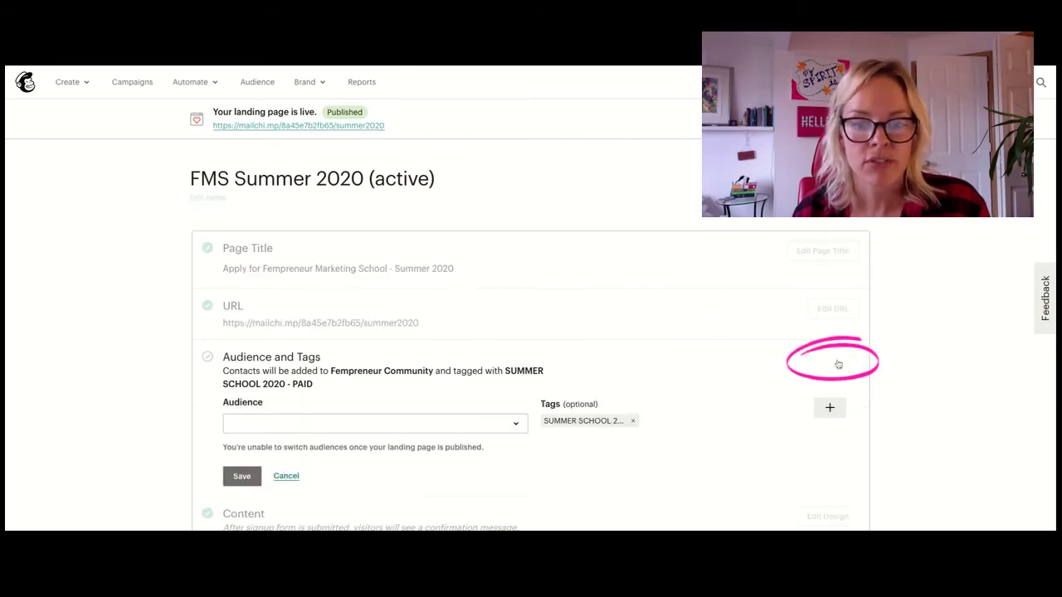
scroll(300, 317, down, 2)
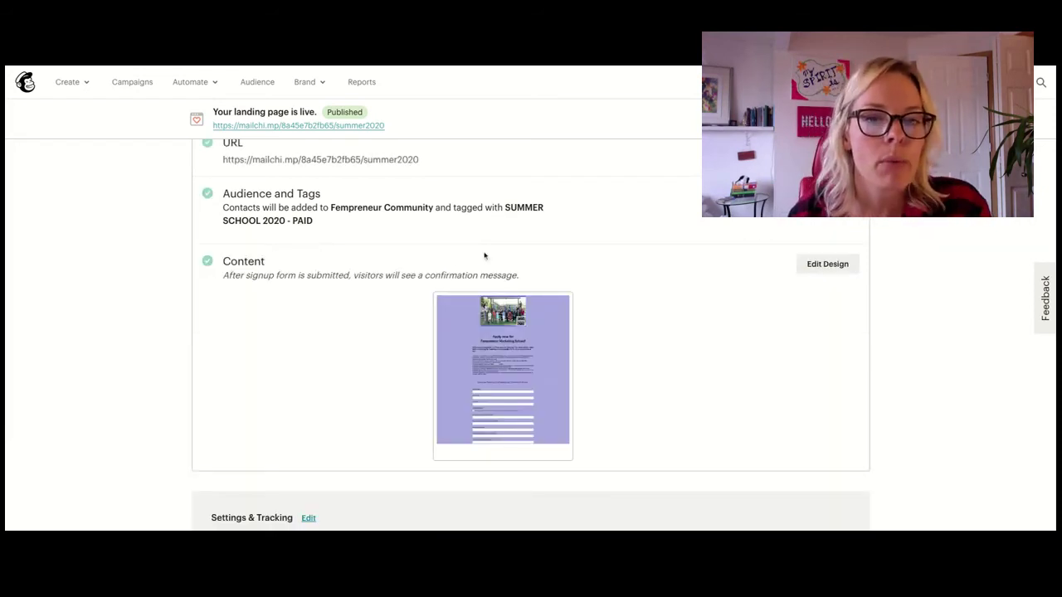
scroll(484, 253, up, 3)
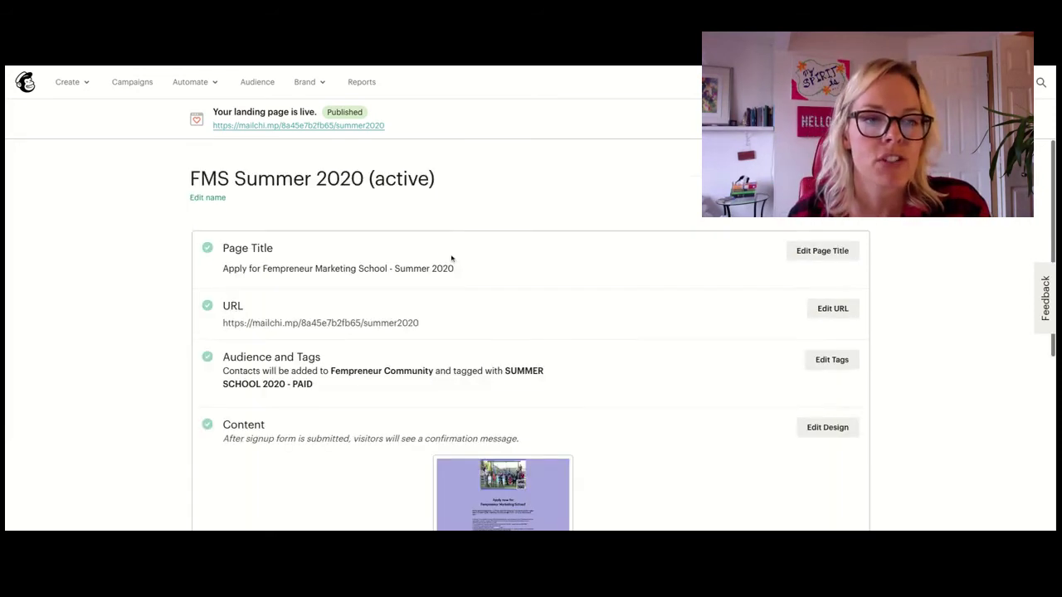
- Create an automated email for tagged subscribers, naming the campaign Summer School 2020 and using the Fempreneur Community audience
click(192, 84)
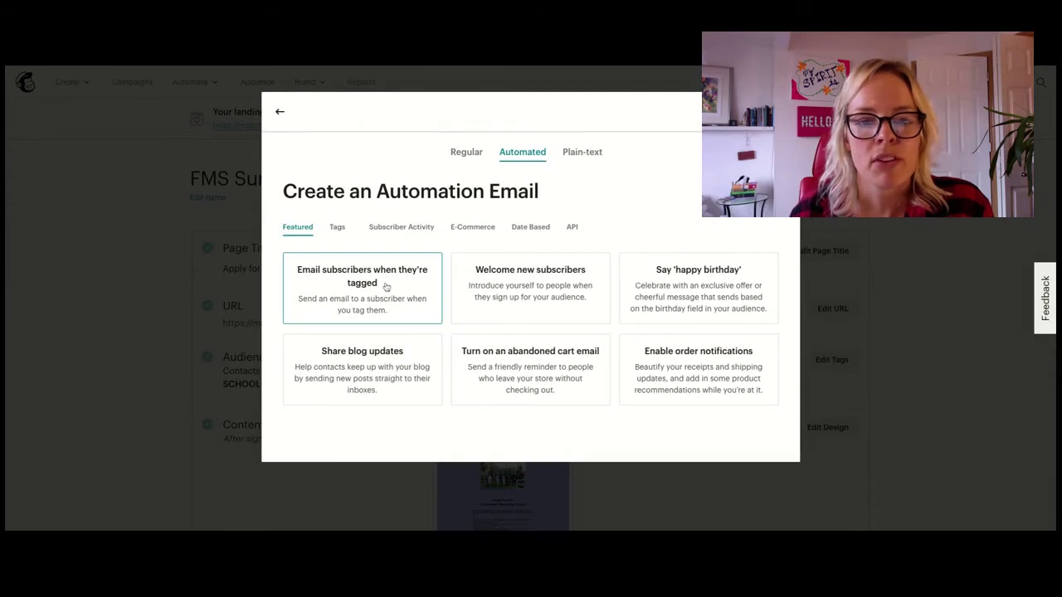
click(385, 286)
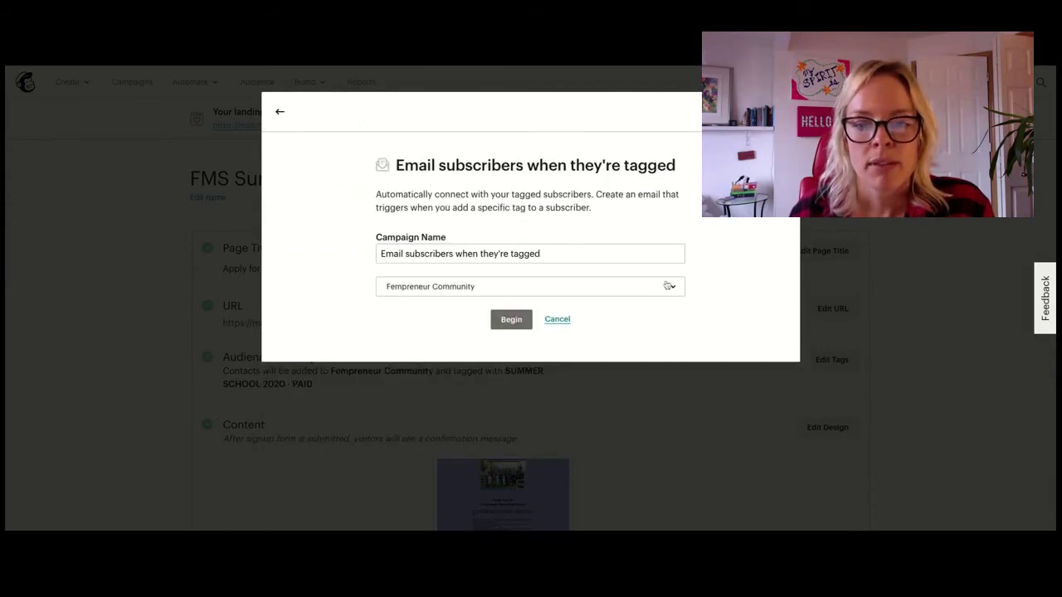
triple_click(562, 252)
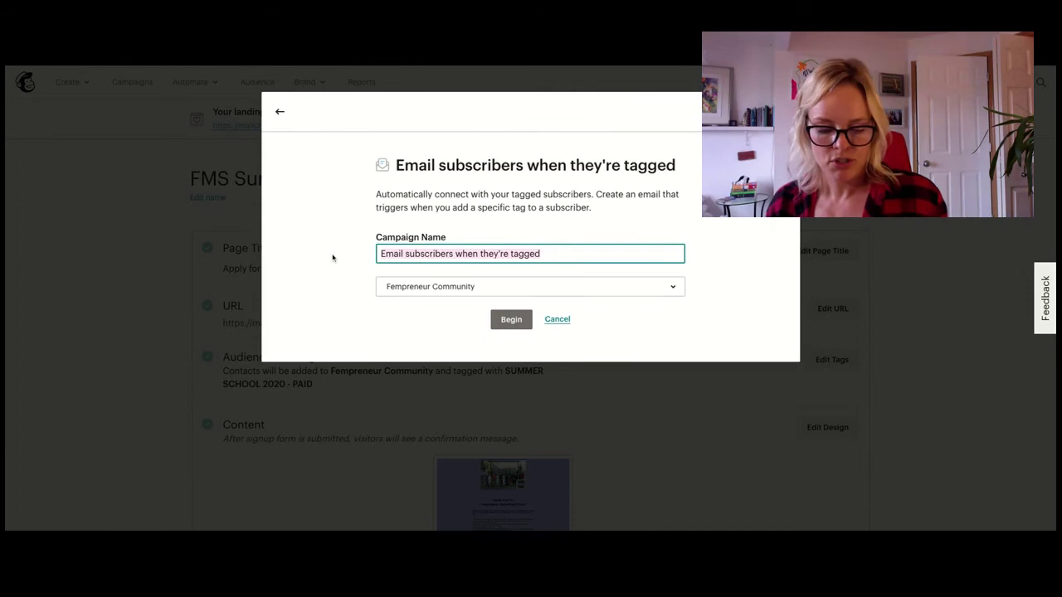
text(Summer )
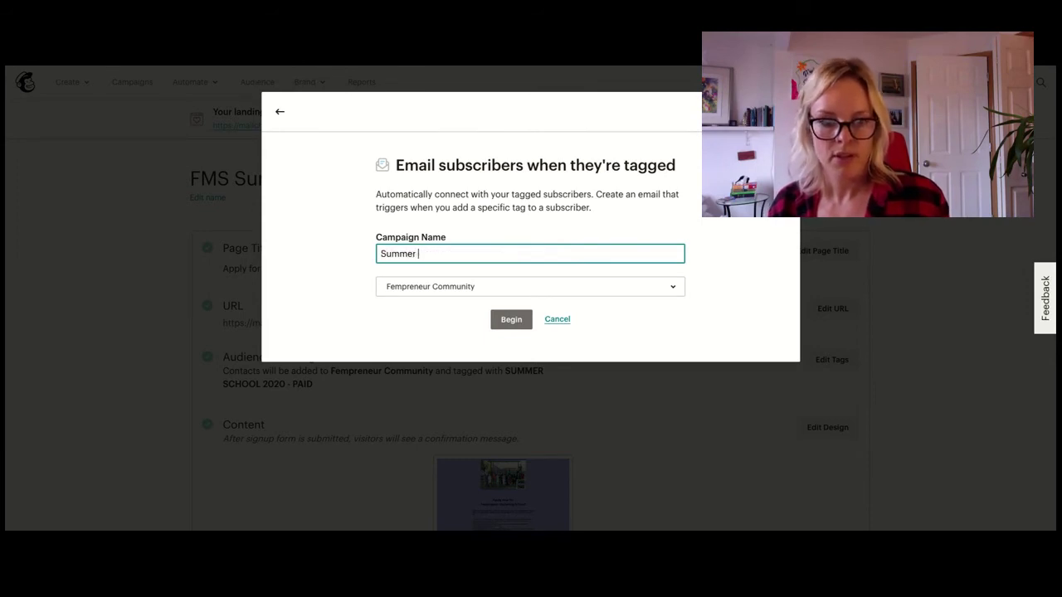
text(School 2020)
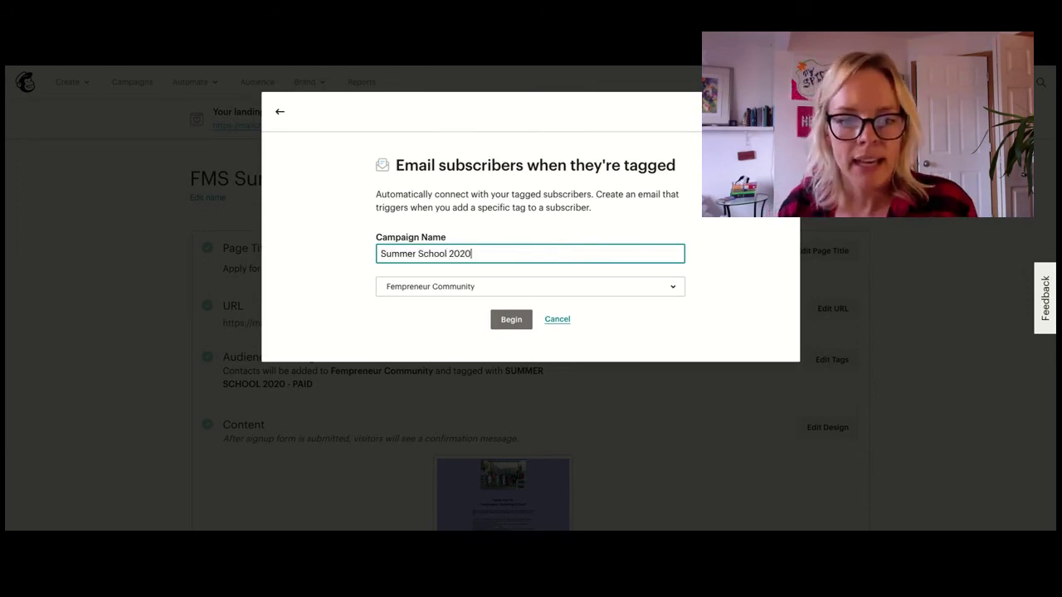
click(506, 319)
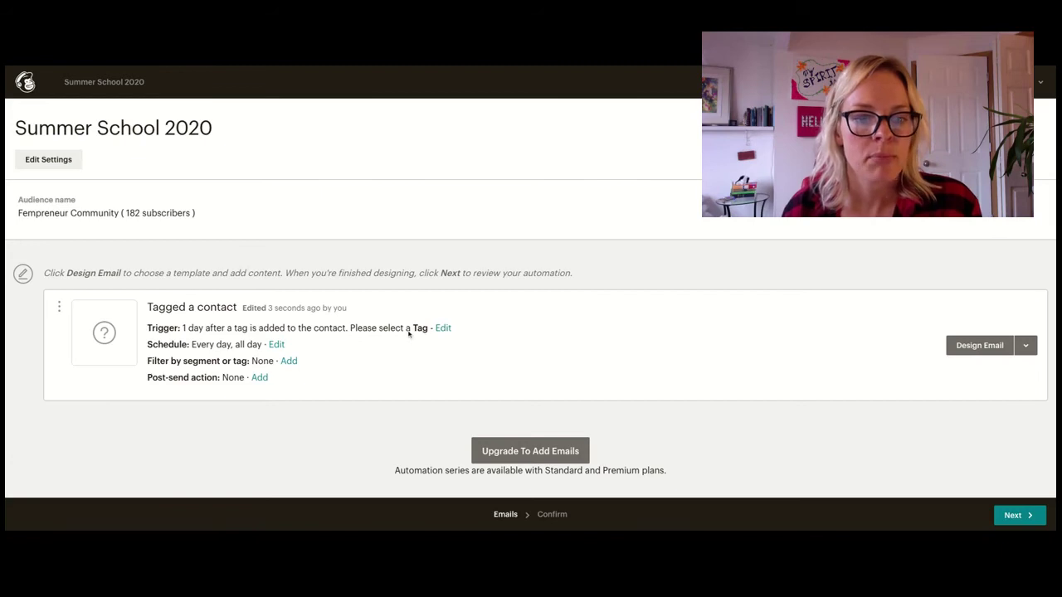
- Set the automation trigger to send immediately after the SUMMER SCHOOL 2020 - PAID tag is added, and save it
click(445, 330)
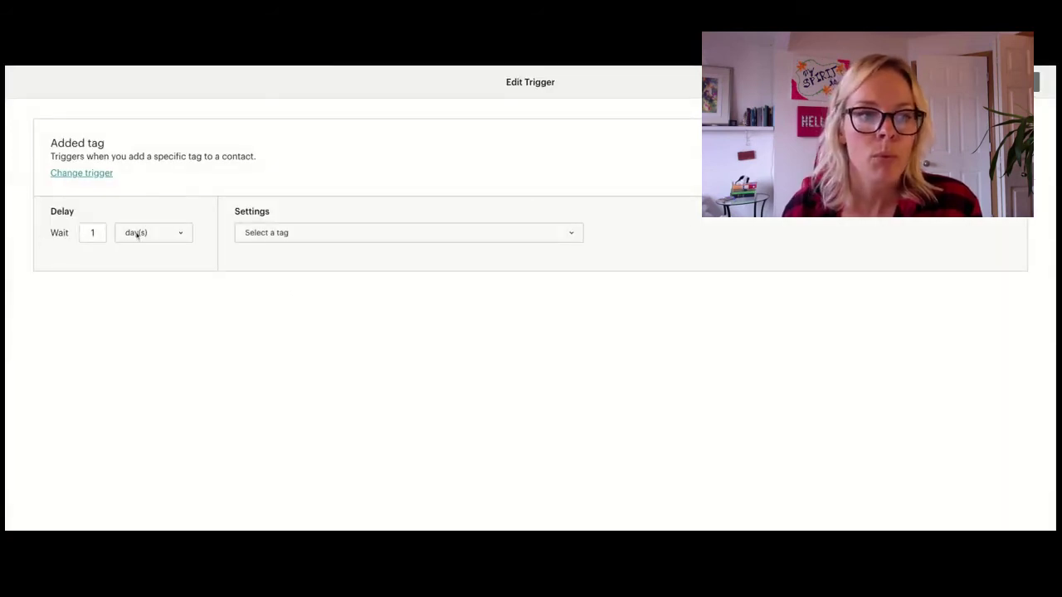
click(182, 233)
click(167, 218)
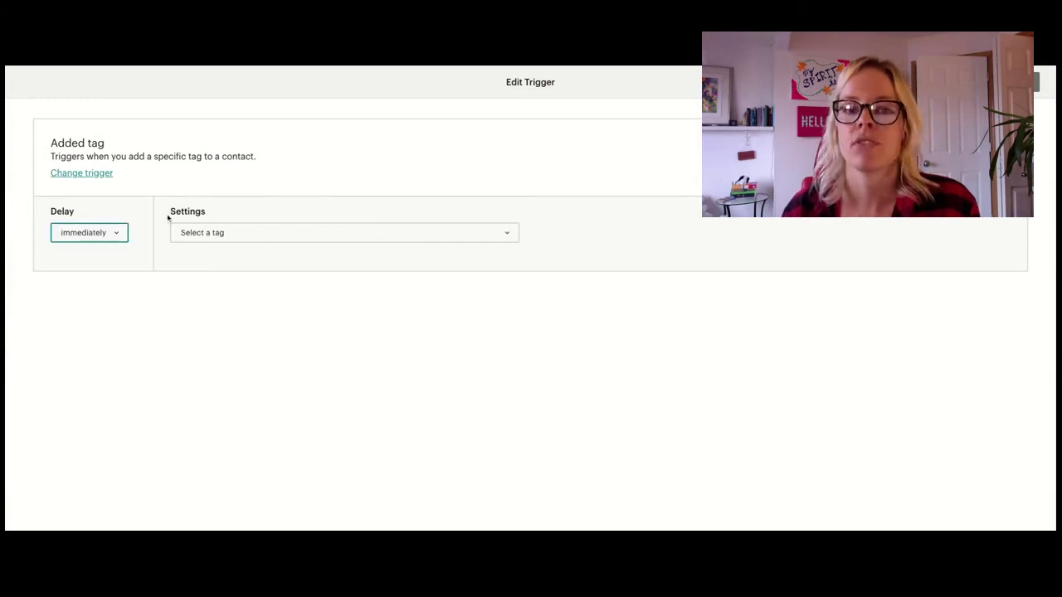
click(427, 236)
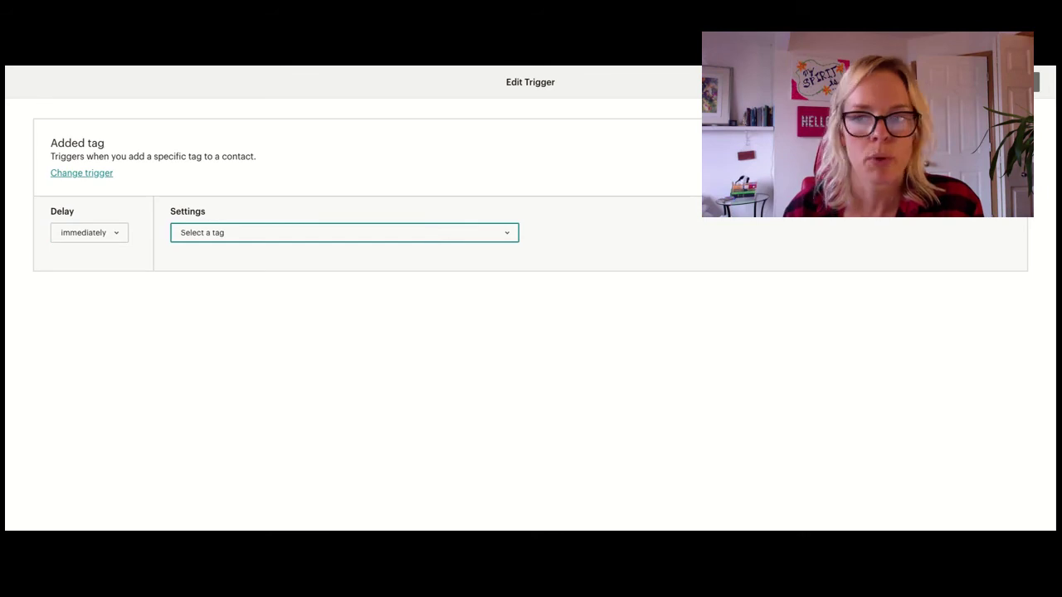
click(229, 279)
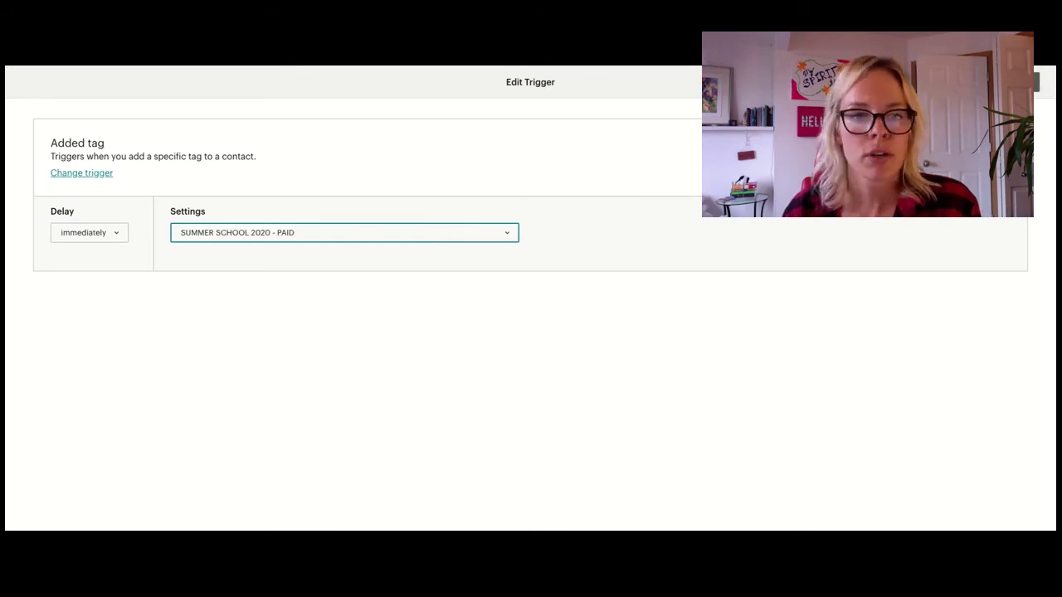
click(1028, 81)
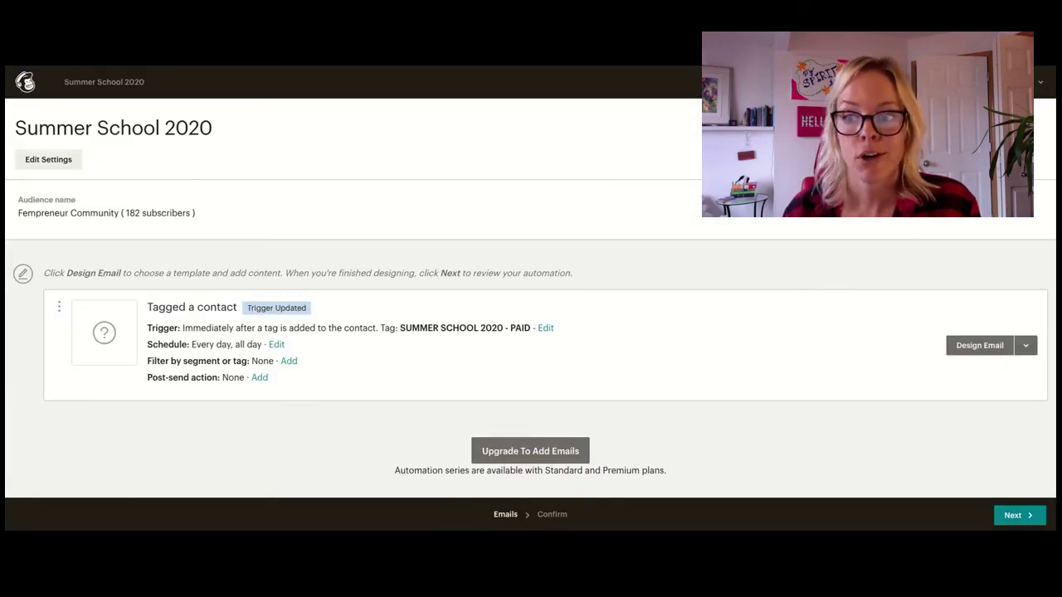
- Name the email Summer School 2020, set its subject to "Hello Fempreneur! Important info enclosed...", and enter the sender's full name as From name
click(981, 345)
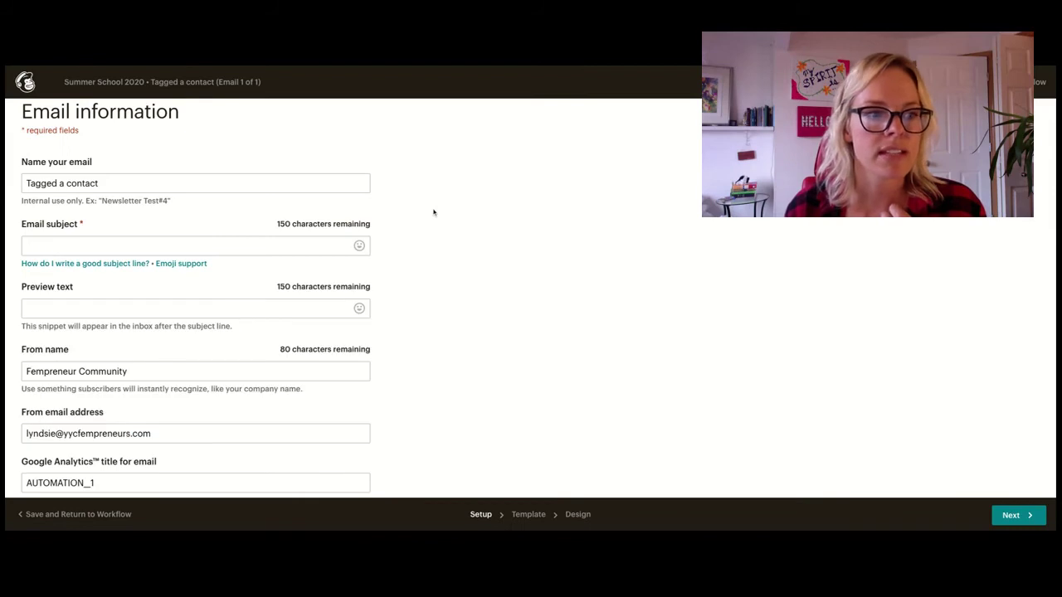
click(72, 244)
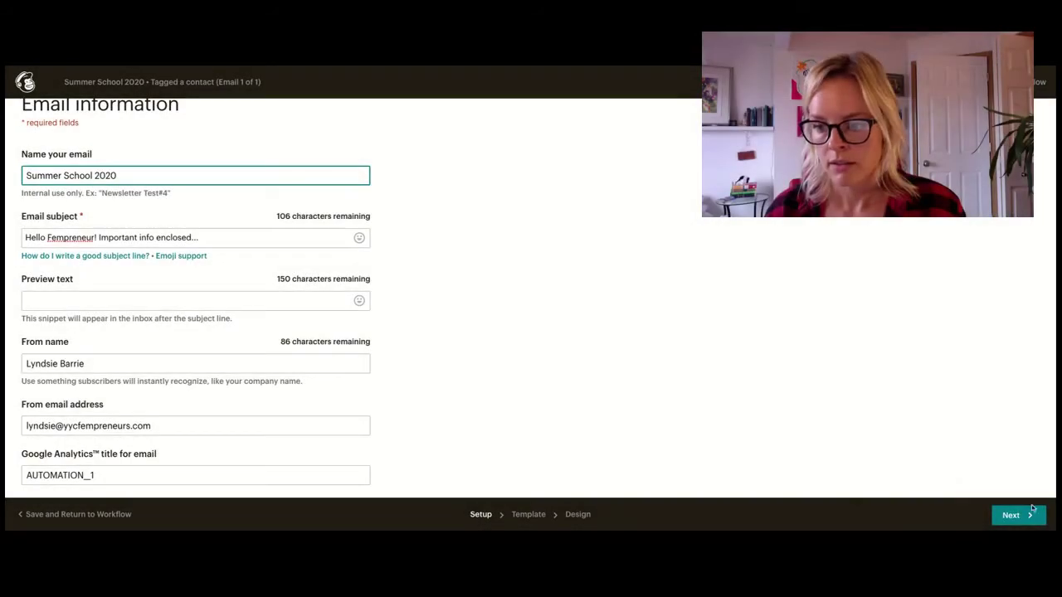
click(421, 327)
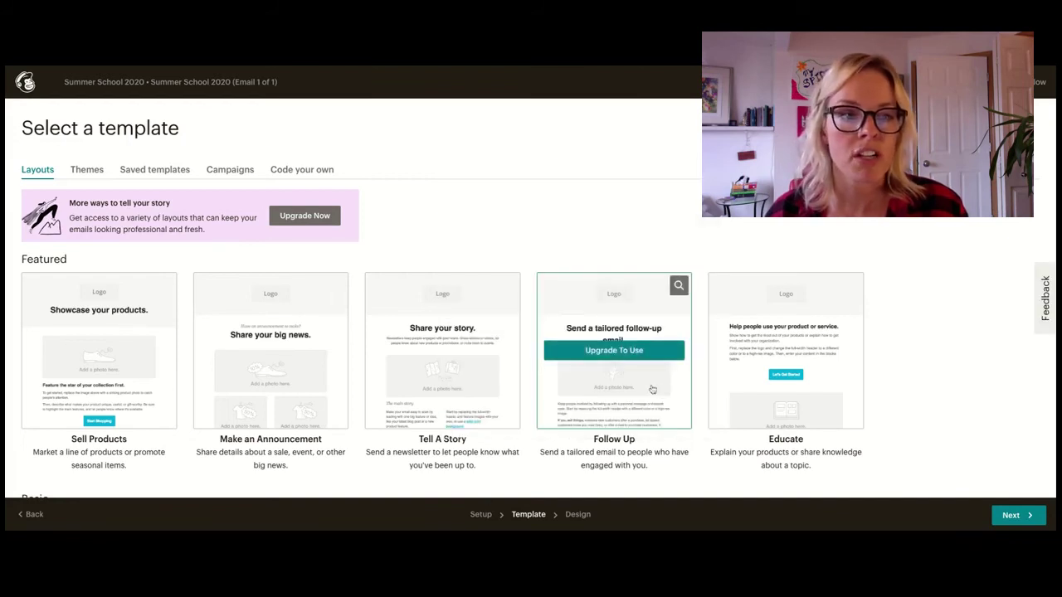
- Apply the saved template FMS Confirmation June 2020 to the email, check its content, and save the design back to the workflow
click(175, 170)
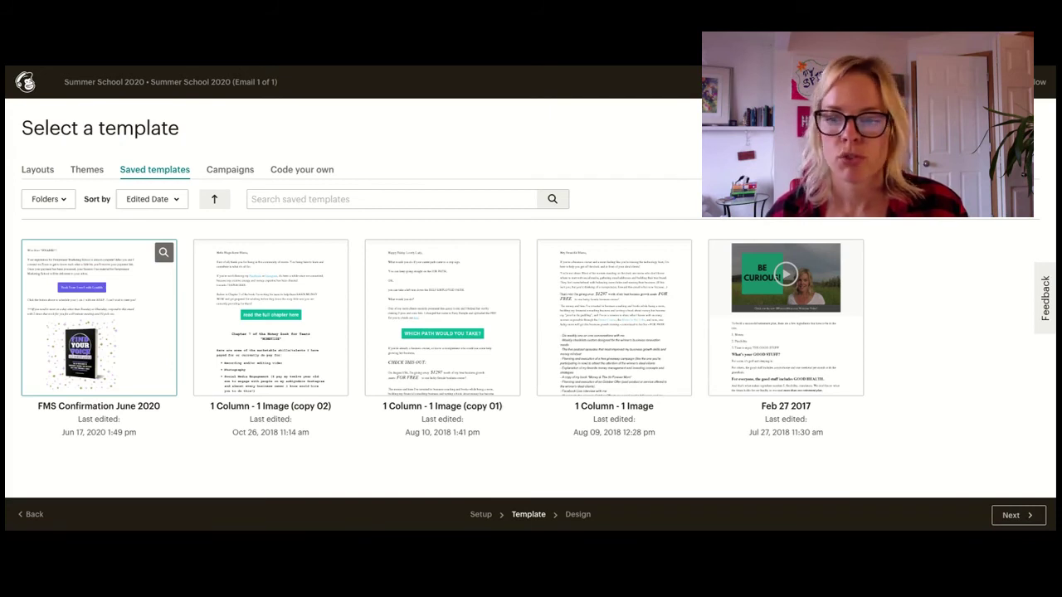
click(98, 315)
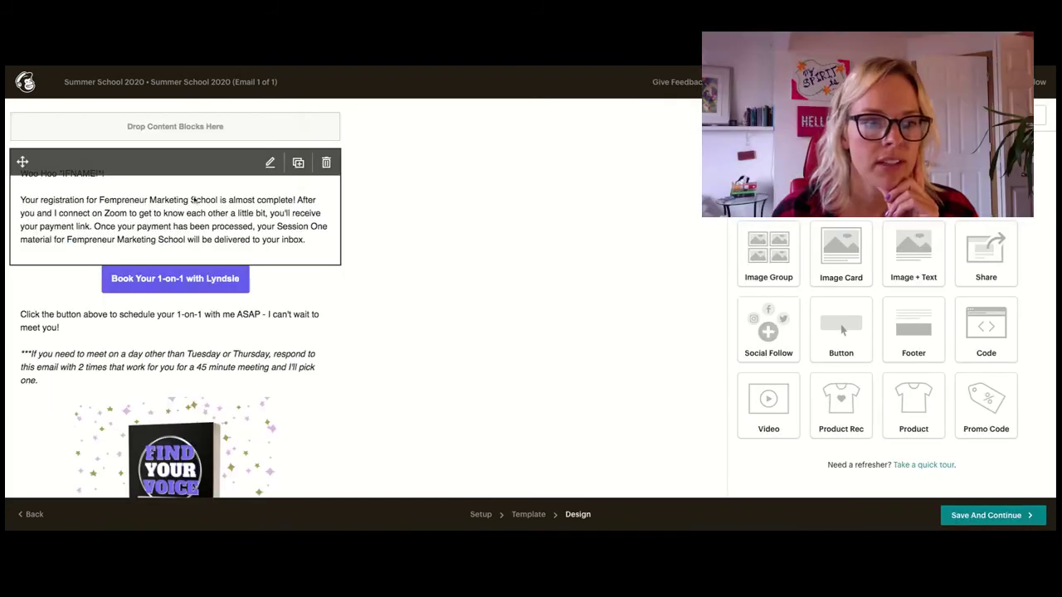
scroll(194, 200, down, 10)
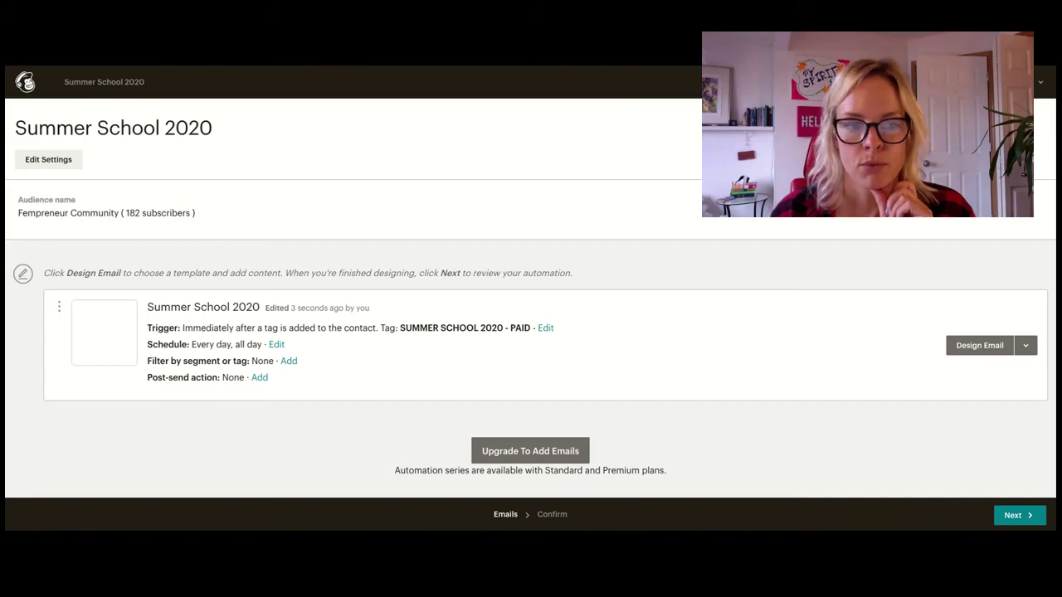
- Review the Summer School 2020 workflow and start sending it to the Fempreneur Community audience
click(1017, 515)
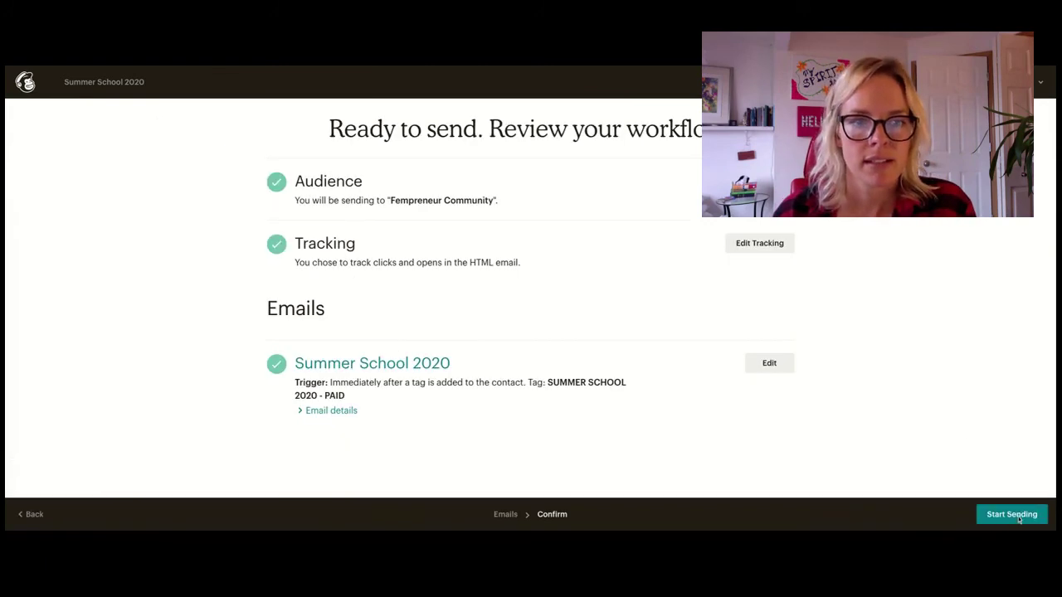
click(1013, 514)
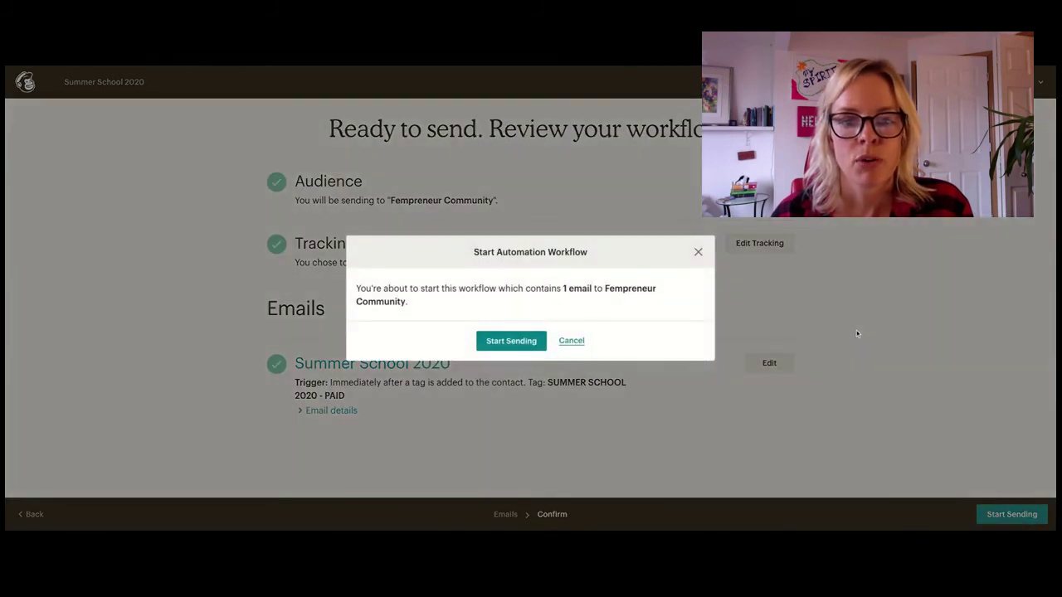
click(512, 341)
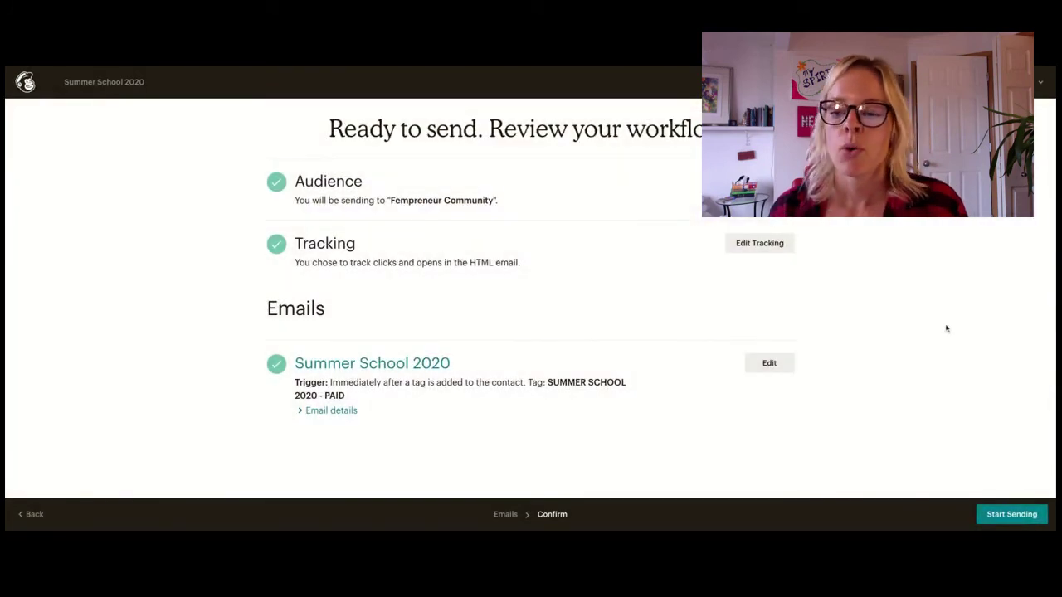